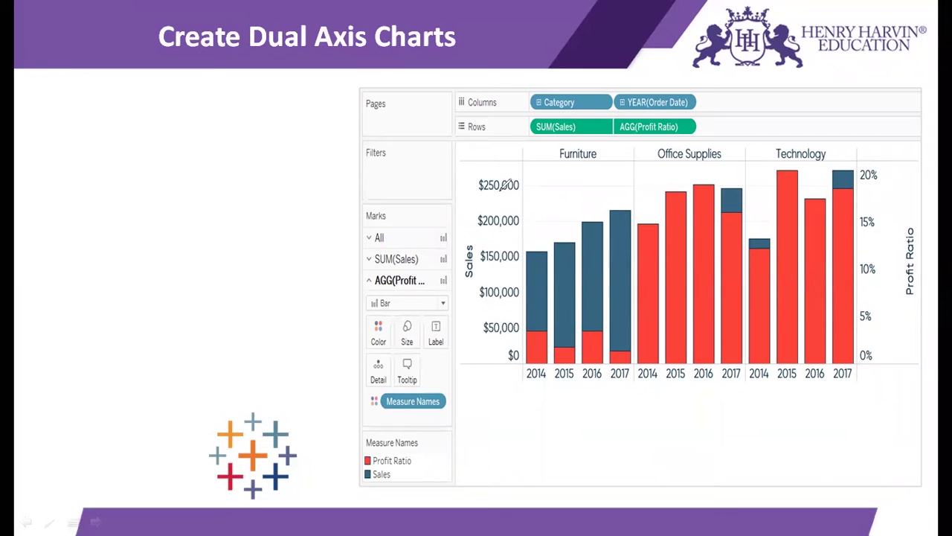
- Circle the Sales and Profit Ratio axis titles and the bar chart with the pen, then erase the ink
mouse_move(461, 223)
mouse_down()
mouse_move(455, 267)
mouse_move(466, 292)
mouse_move(494, 274)
mouse_move(495, 236)
mouse_move(462, 223)
mouse_up()
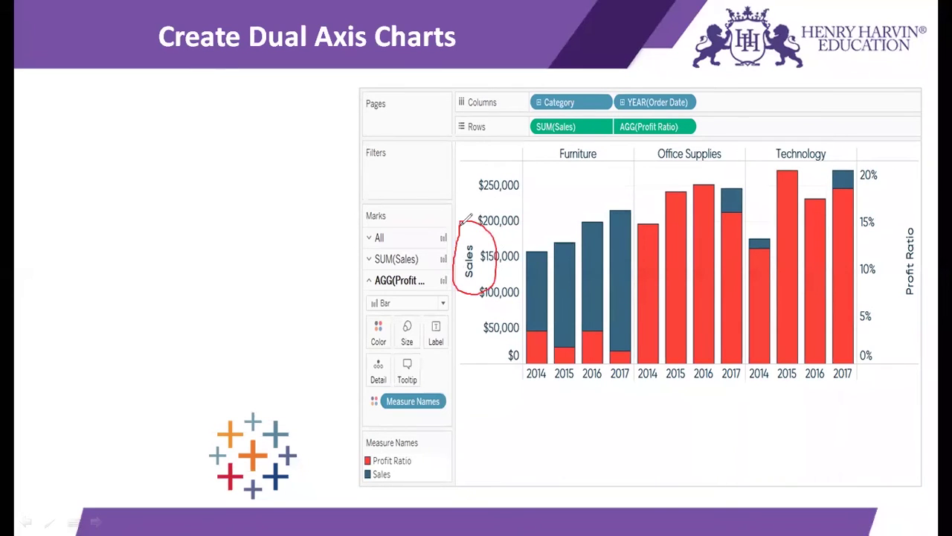
mouse_move(907, 216)
mouse_down()
mouse_move(891, 256)
mouse_move(903, 292)
mouse_move(930, 238)
mouse_move(911, 216)
mouse_up()
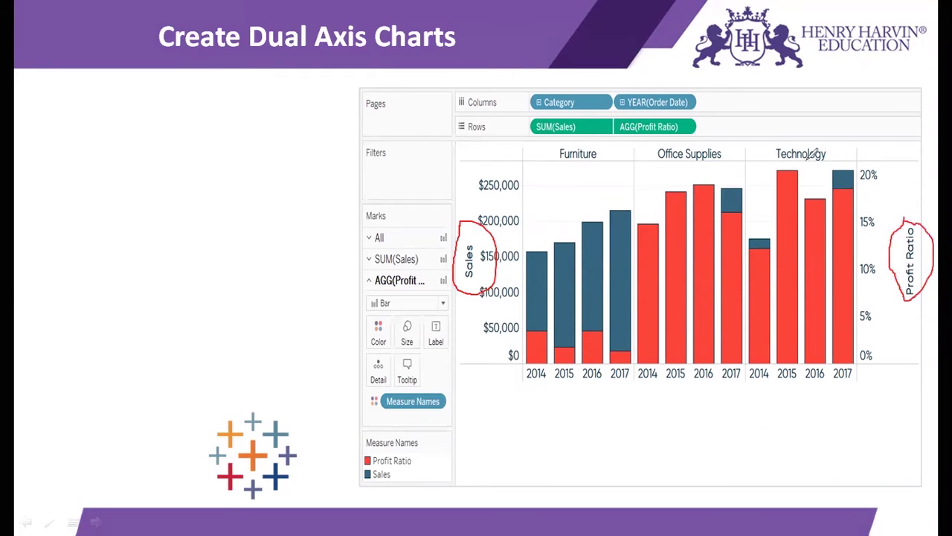
mouse_move(811, 156)
mouse_down()
mouse_move(637, 137)
mouse_move(875, 244)
mouse_move(829, 143)
mouse_move(793, 143)
mouse_up()
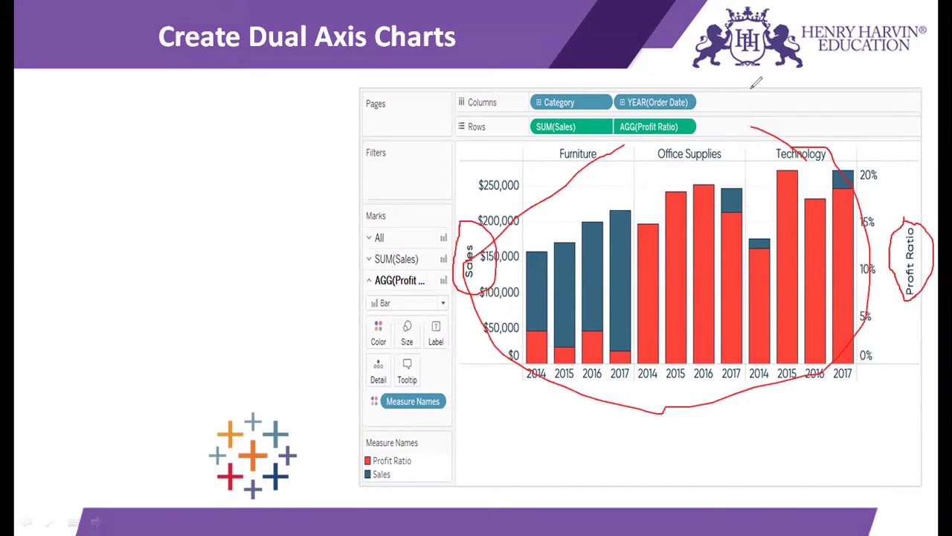
key(e)
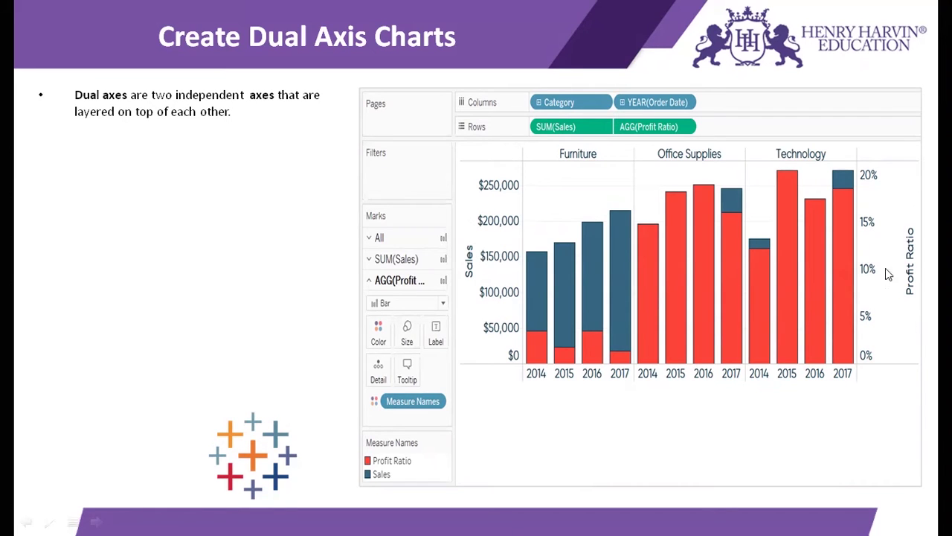
- Reveal the remaining dual-axis bullets one by one, then switch from the slideshow to Tableau
click(120, 271)
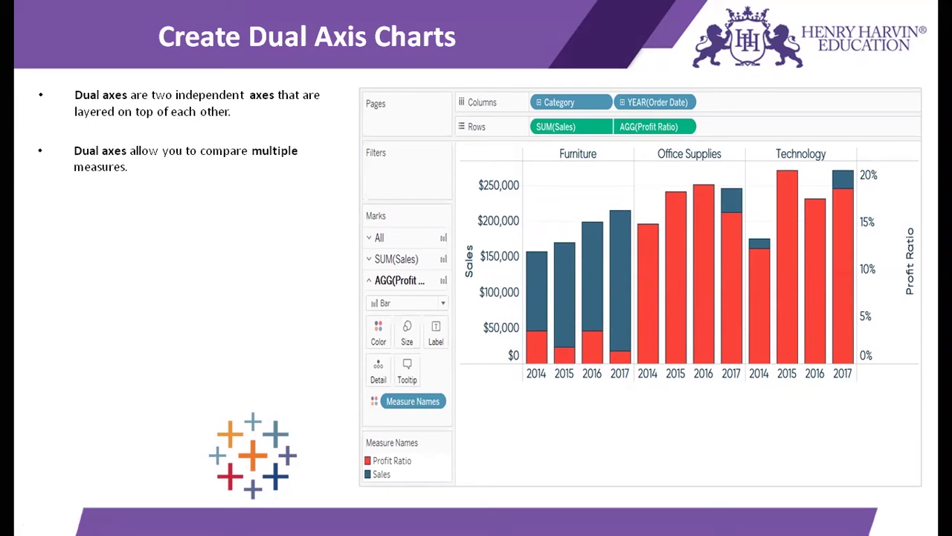
click(189, 334)
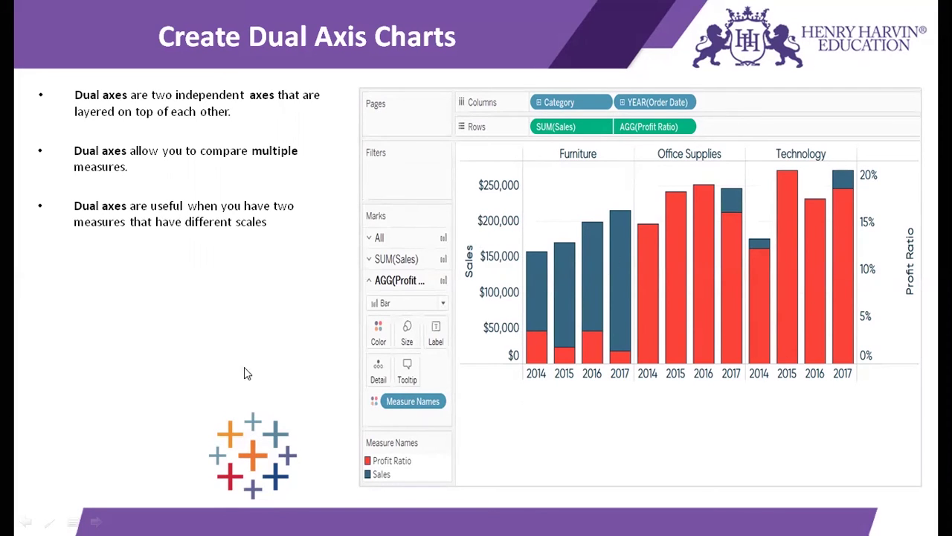
key(Right)
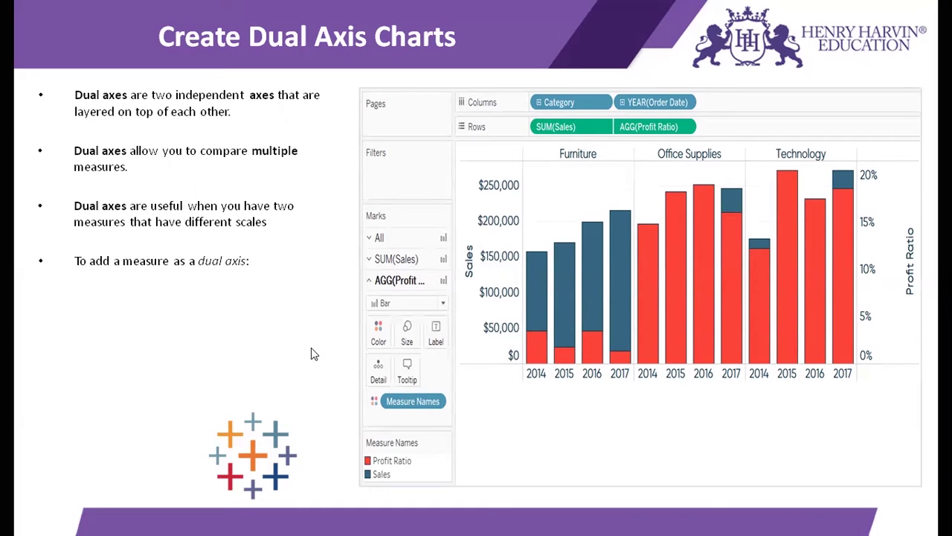
key(Right)
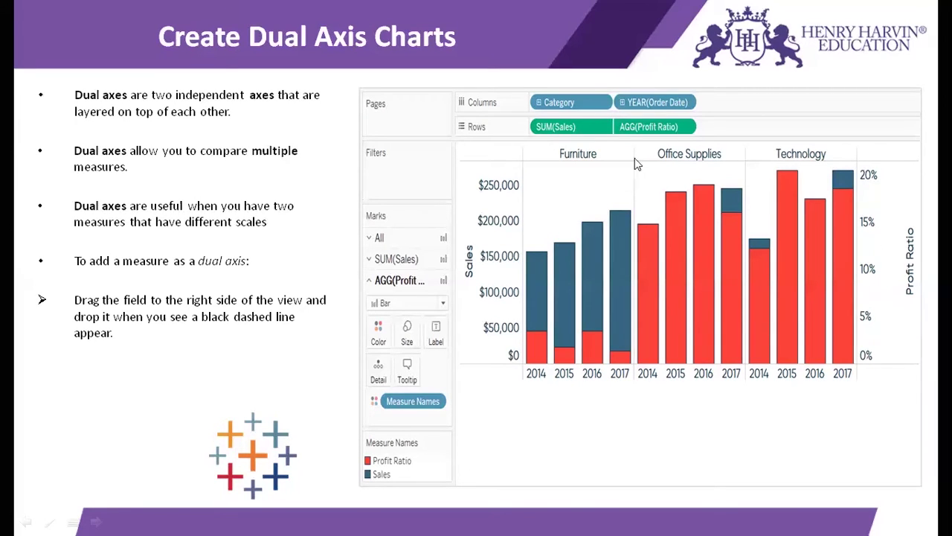
click(331, 257)
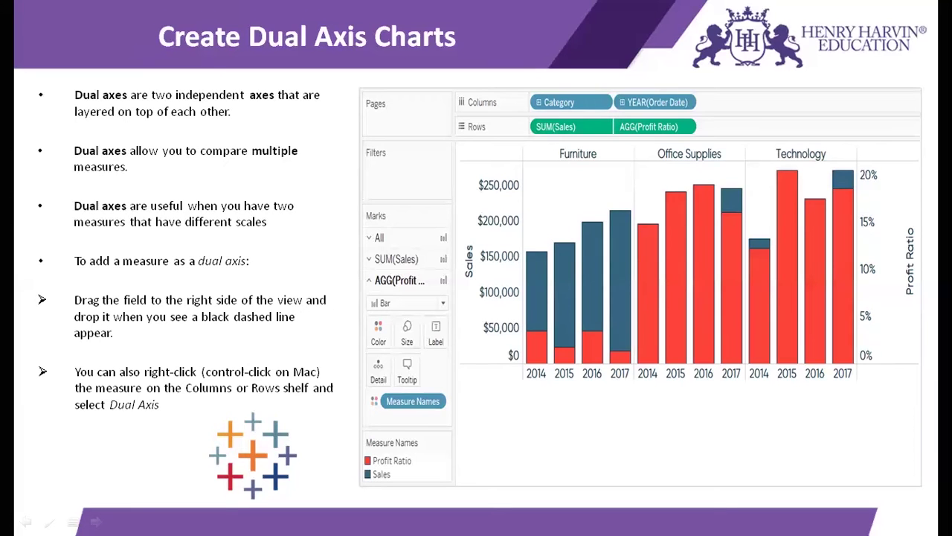
key(alt+Tab)
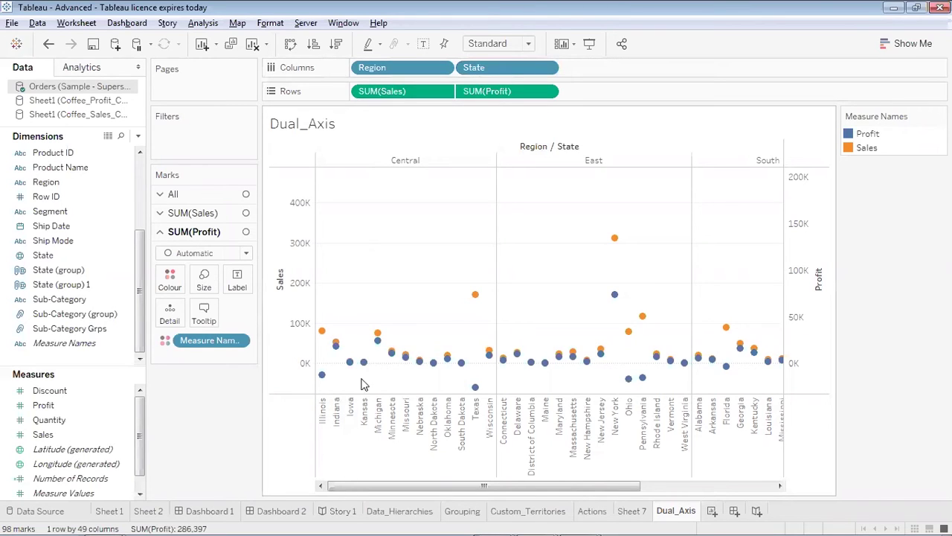
- Inspect the existing Sales and Profit dual-axis circle chart on the Dual_Axis sheet
mouse_move(326, 340)
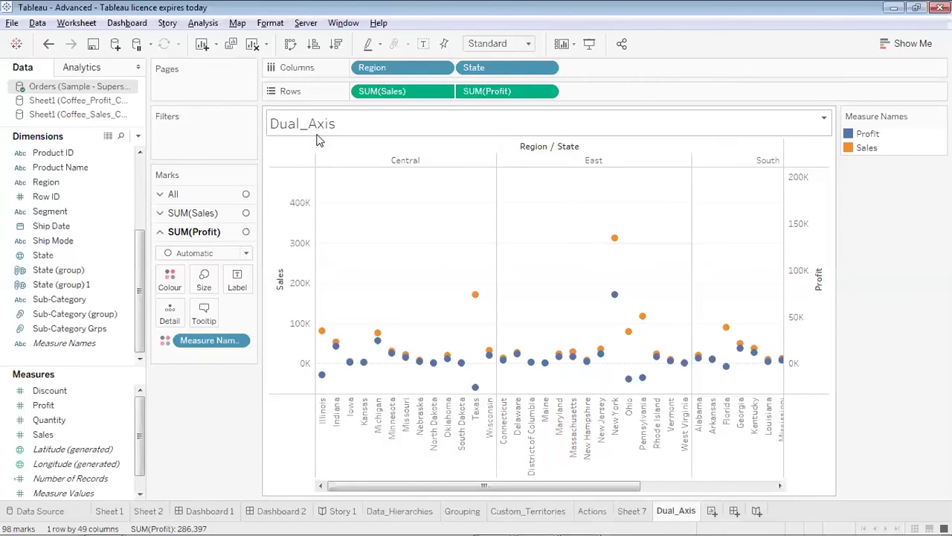
- Clear the sheet, then put Category on Columns and Sales and Profit on Rows
click(252, 46)
drag(63, 343, 58, 365)
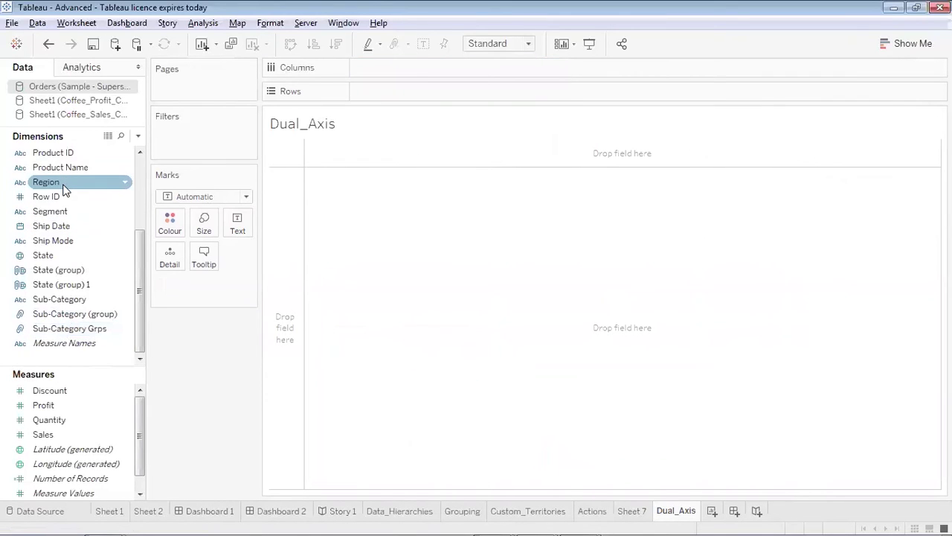
scroll(142, 176, up, 3)
drag(50, 153, 412, 71)
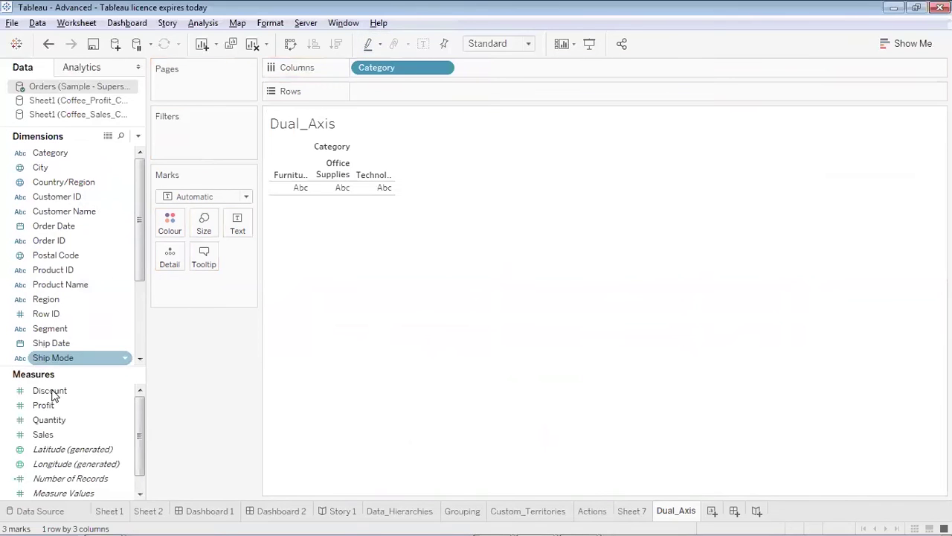
drag(43, 434, 386, 91)
drag(42, 406, 313, 235)
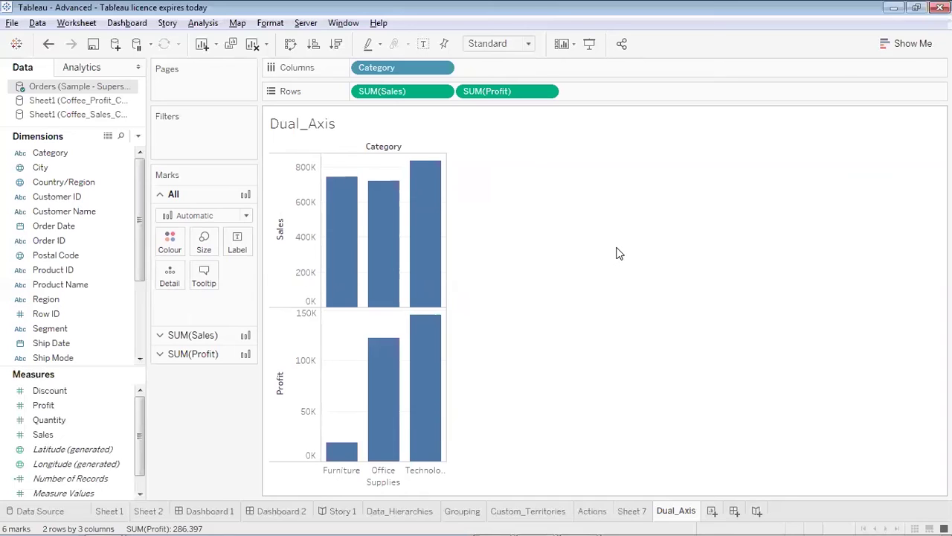
mouse_move(370, 398)
- Choose Dual Axis on the SUM(Profit) pill to overlay Sales and Profit per Category
click(547, 92)
click(546, 92)
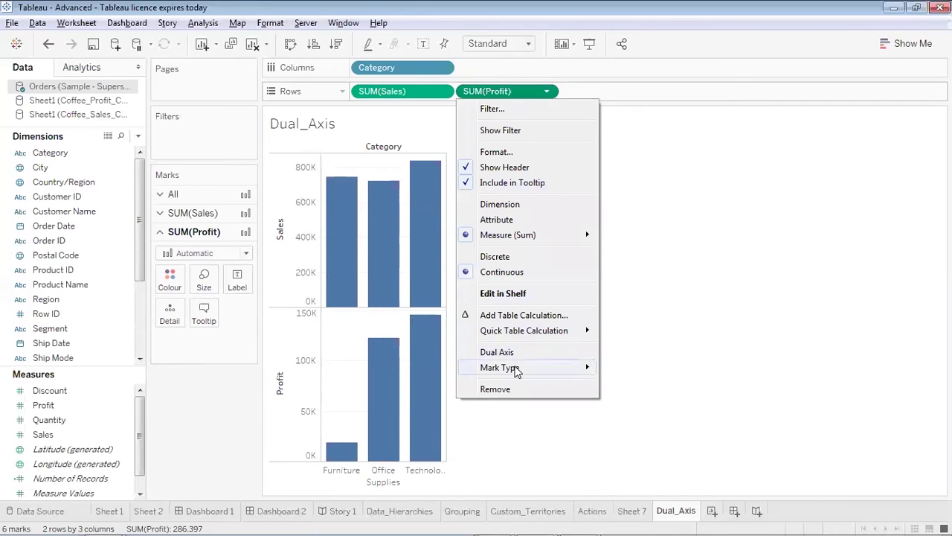
click(719, 219)
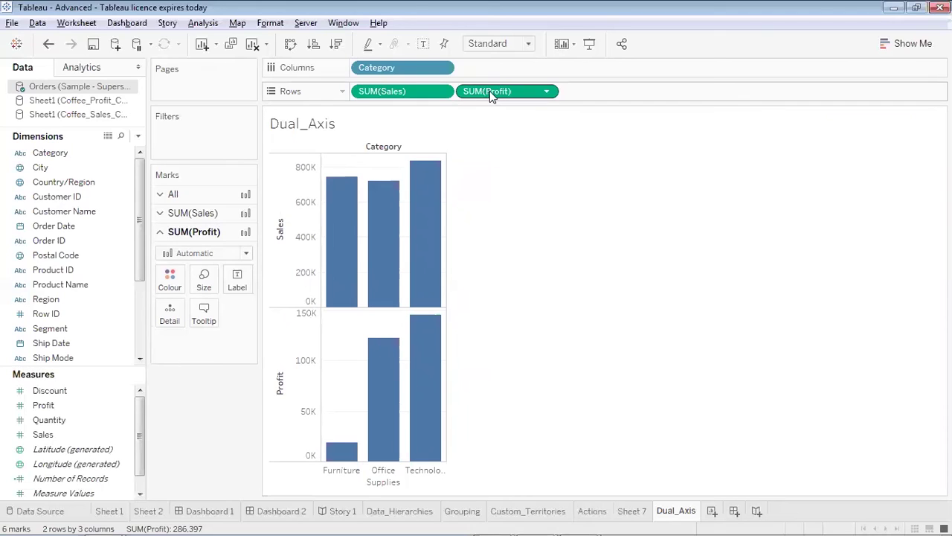
click(442, 92)
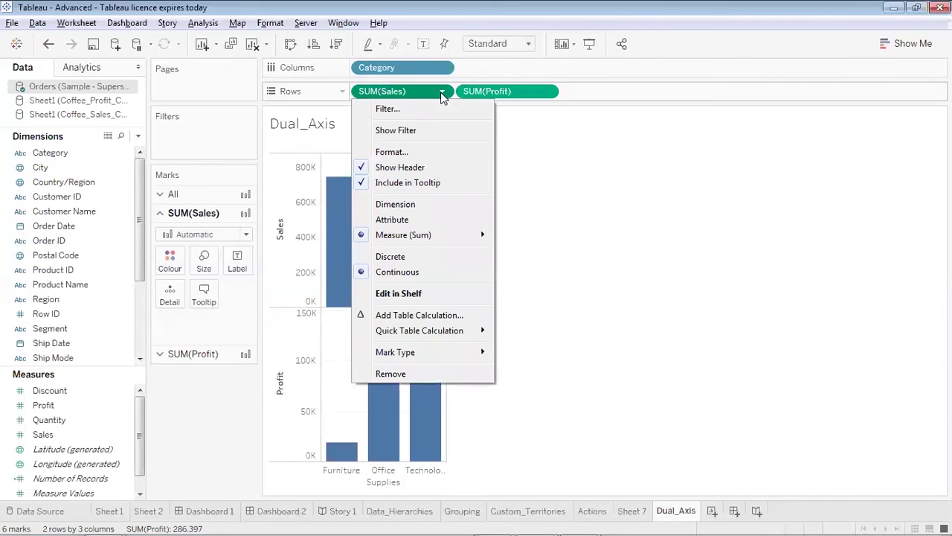
click(610, 229)
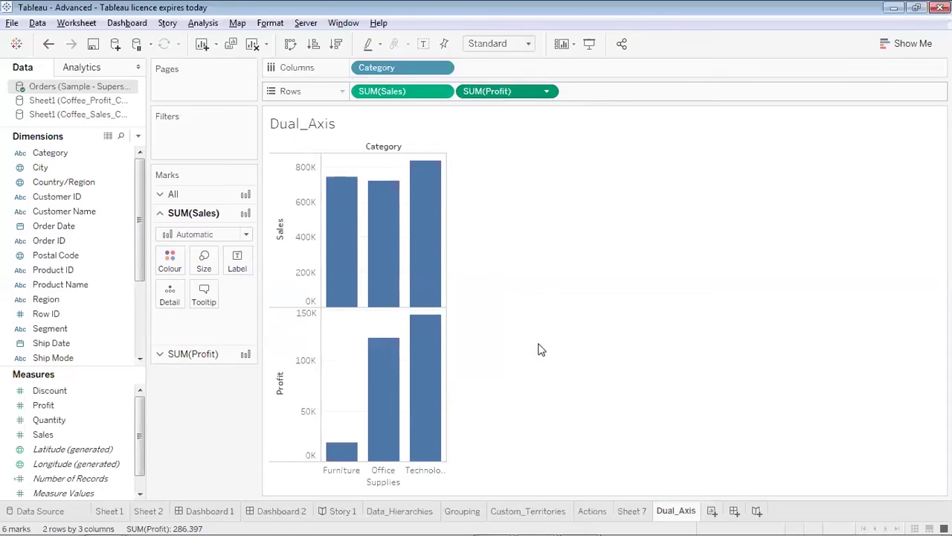
click(546, 91)
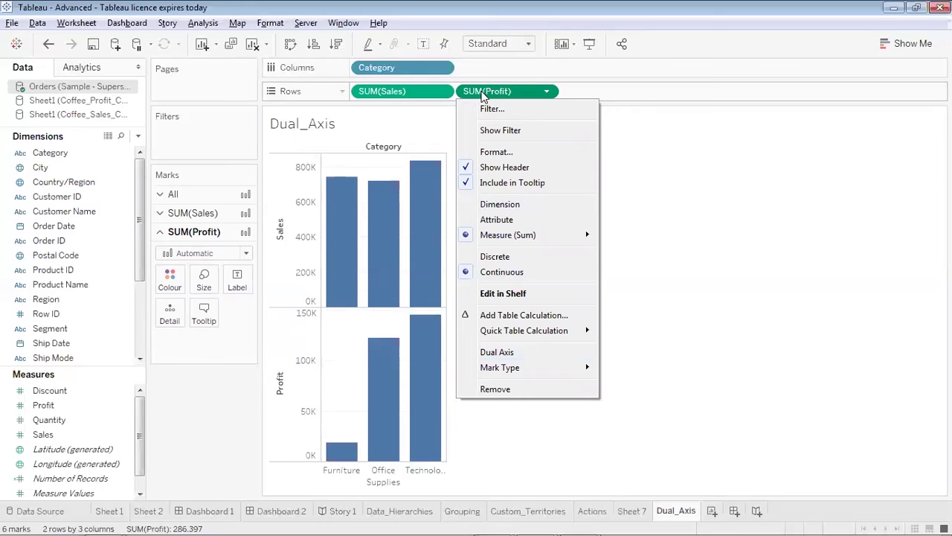
click(659, 132)
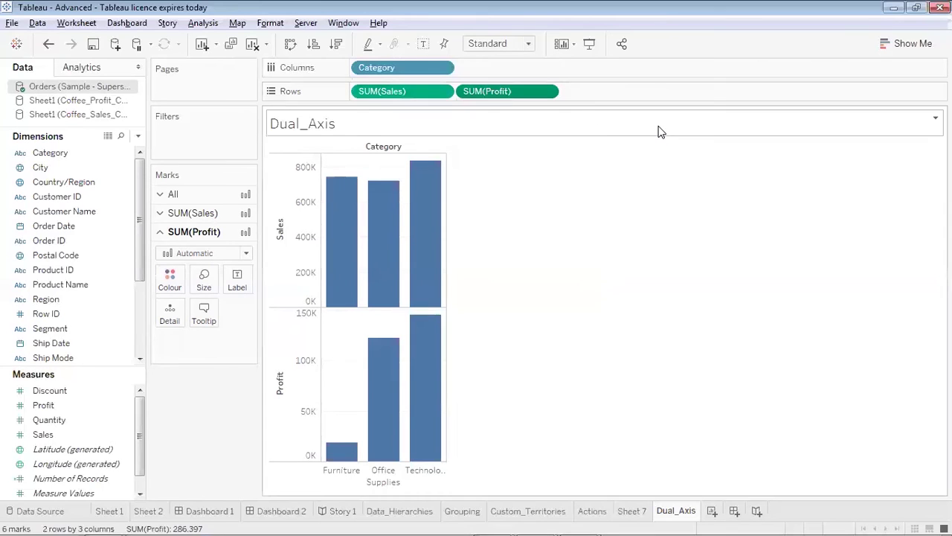
click(547, 91)
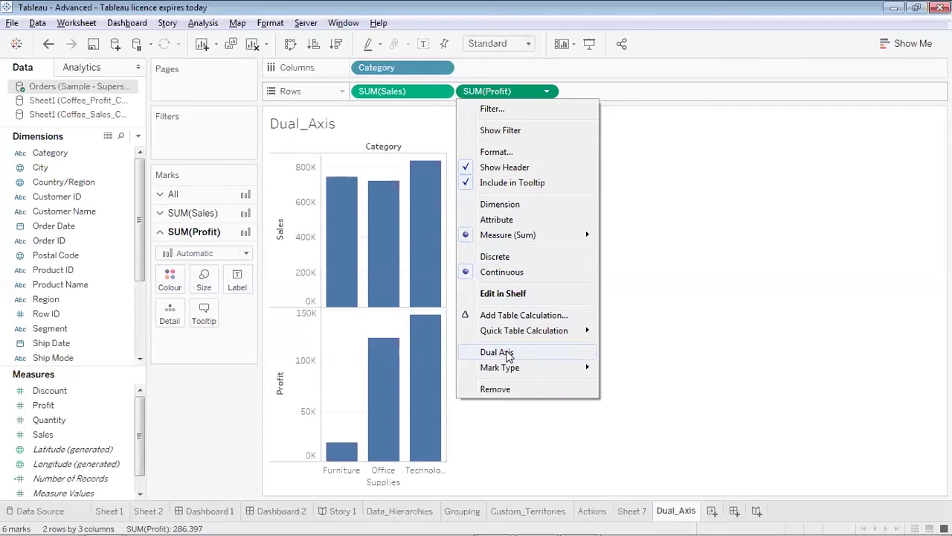
click(497, 352)
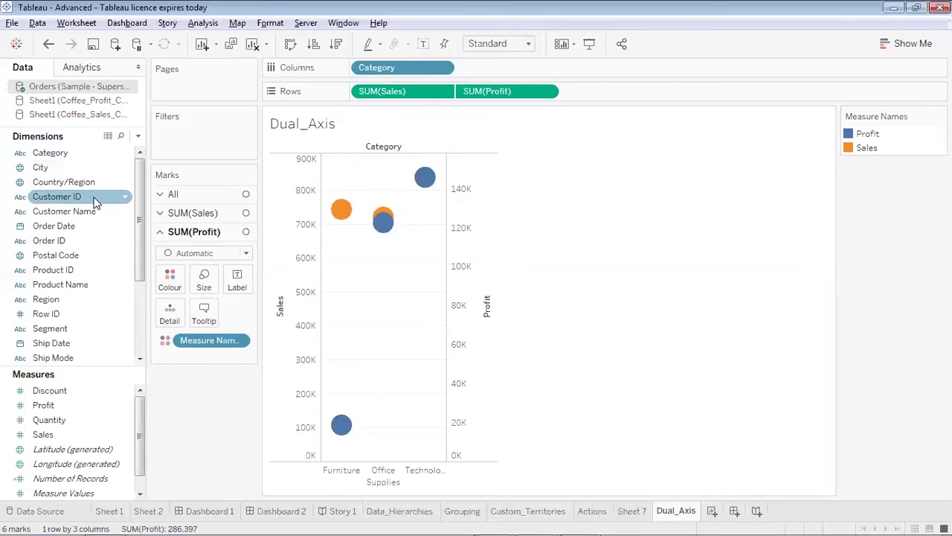
click(142, 305)
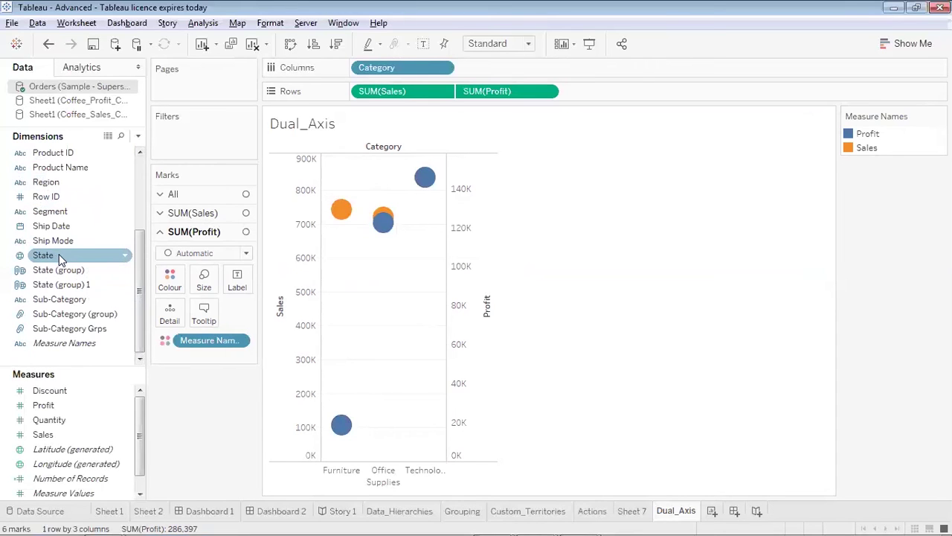
- Add Sub-Category to Columns after Category and read the Sales and Profit tooltips
drag(102, 297, 534, 71)
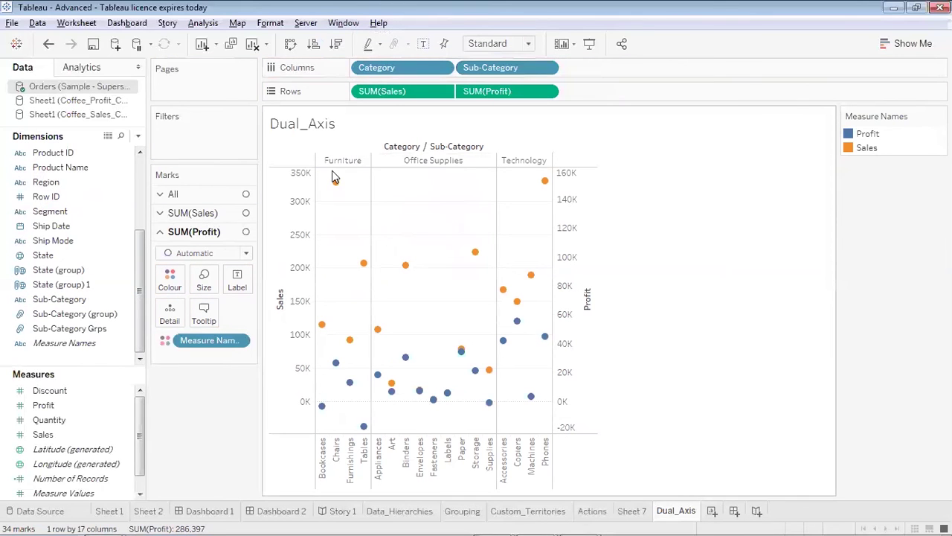
mouse_move(359, 430)
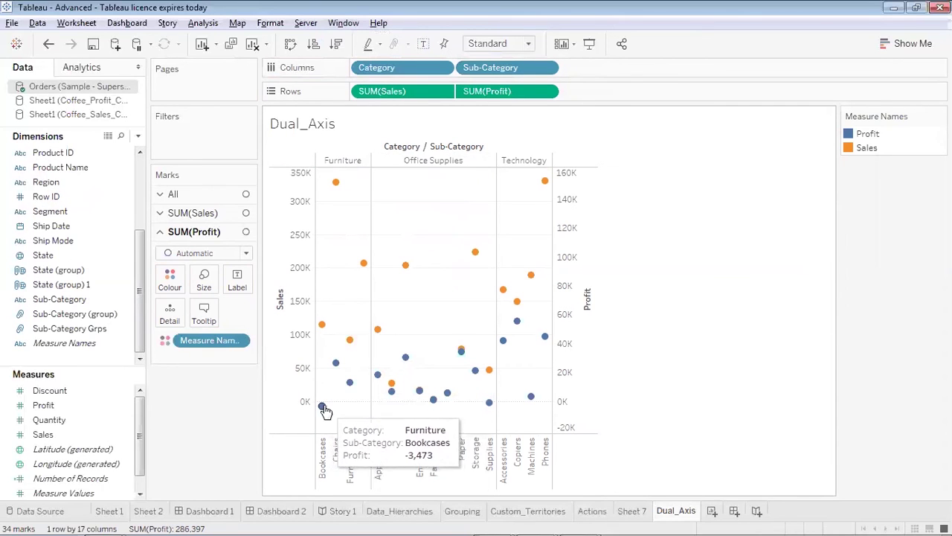
mouse_move(486, 407)
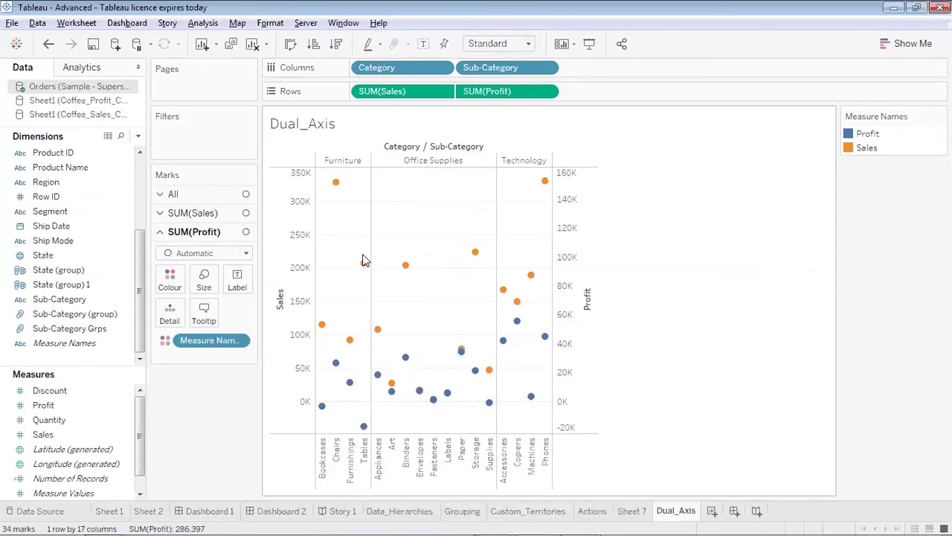
mouse_move(337, 184)
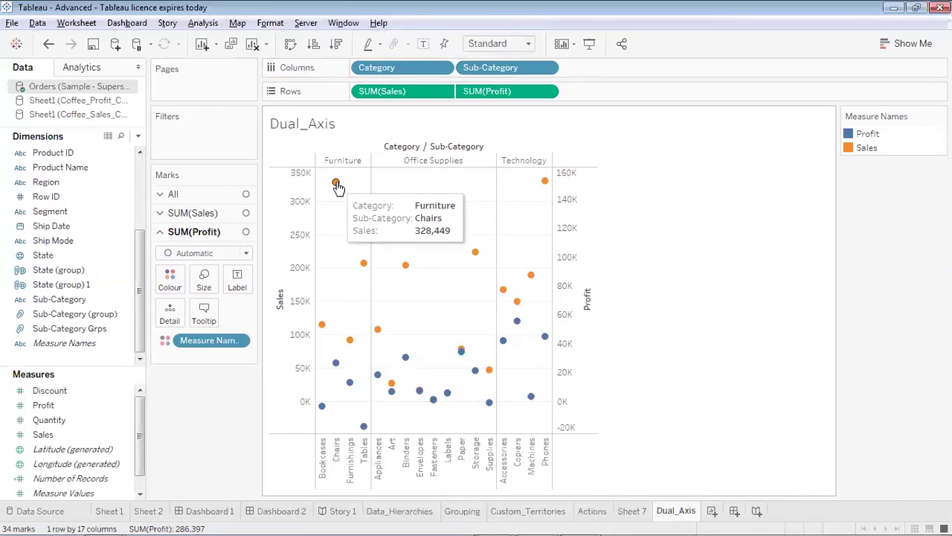
mouse_move(547, 184)
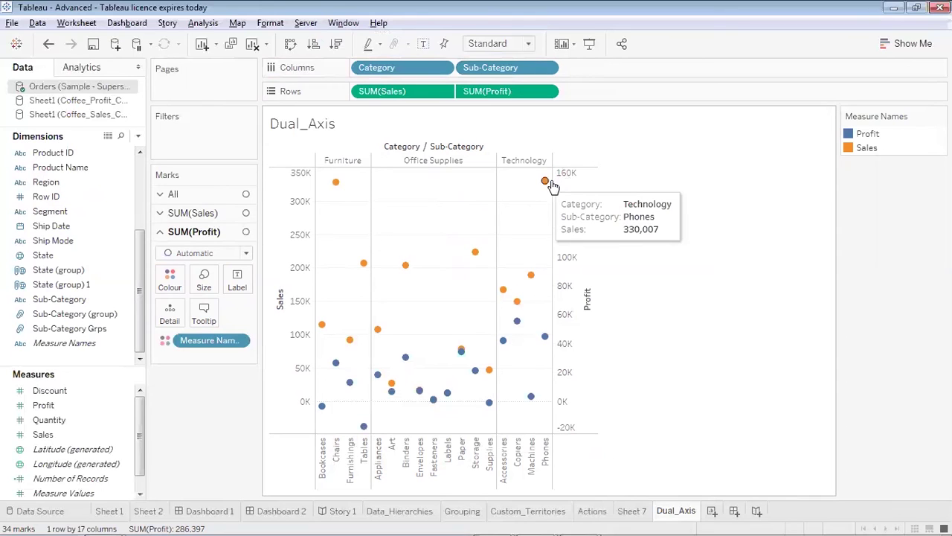
- Apply a Running Total quick table calculation to SUM(Profit)
click(549, 93)
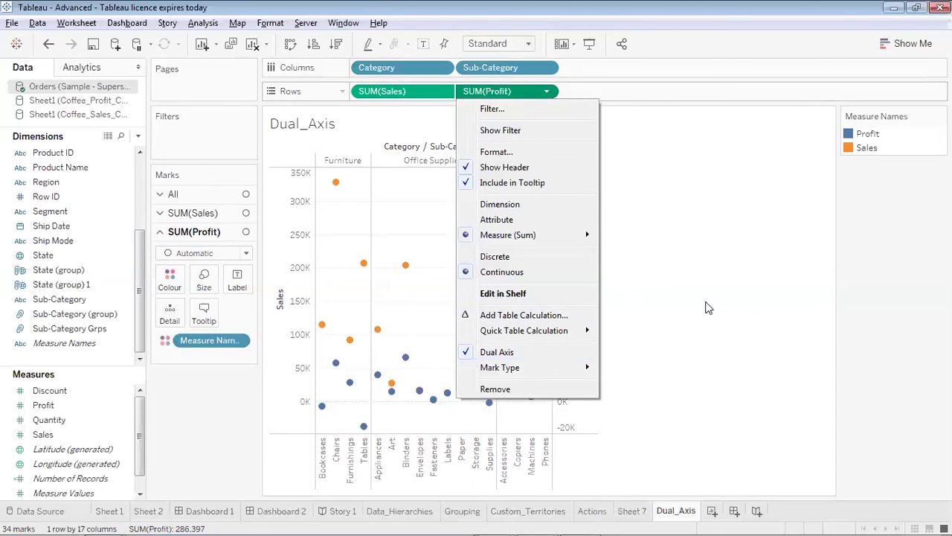
mouse_move(572, 332)
click(621, 330)
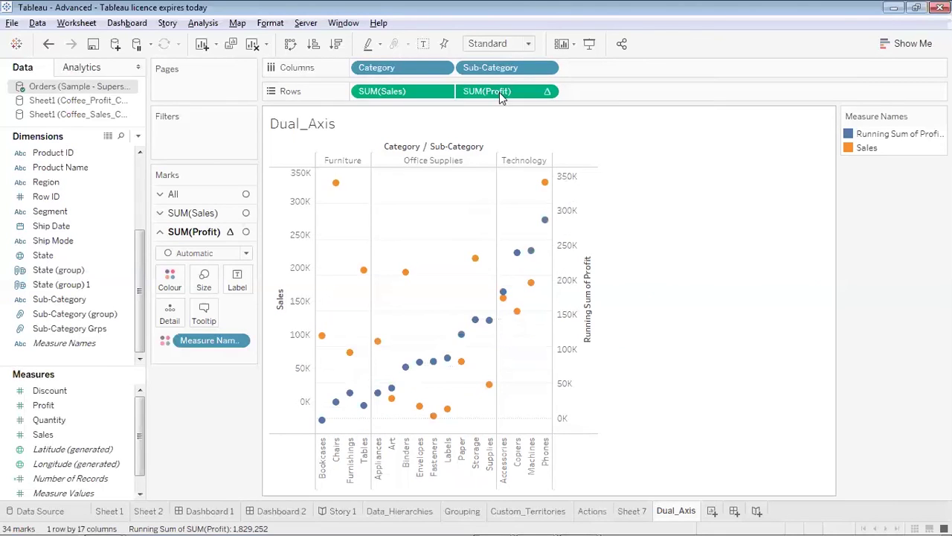
- Clear the sheet and rebuild it with Category and Sub-Category on Columns and Sales on Rows
click(251, 44)
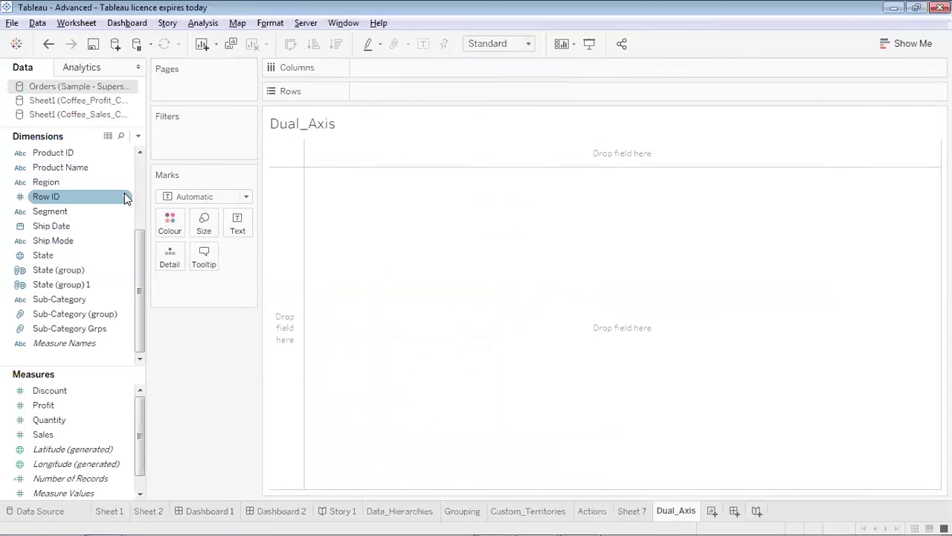
click(139, 227)
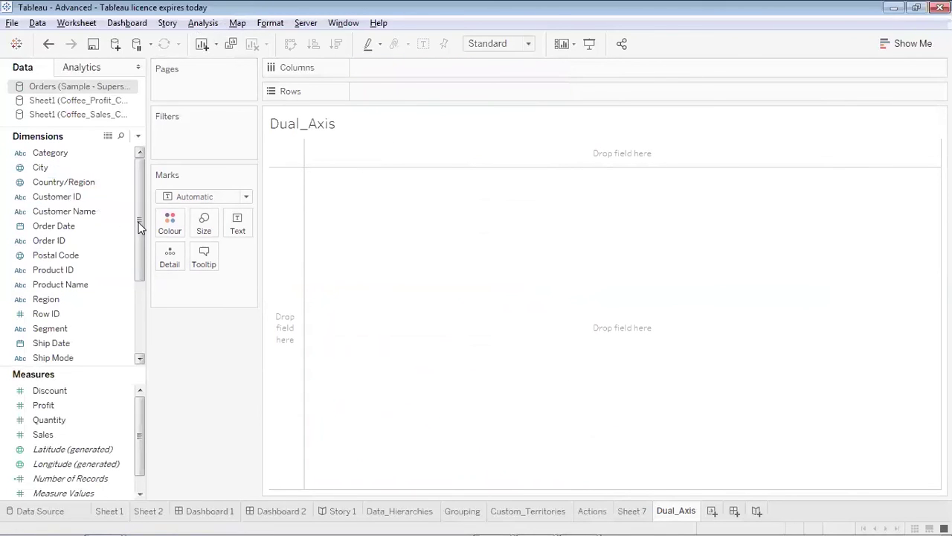
drag(64, 153, 398, 66)
click(139, 313)
click(109, 305)
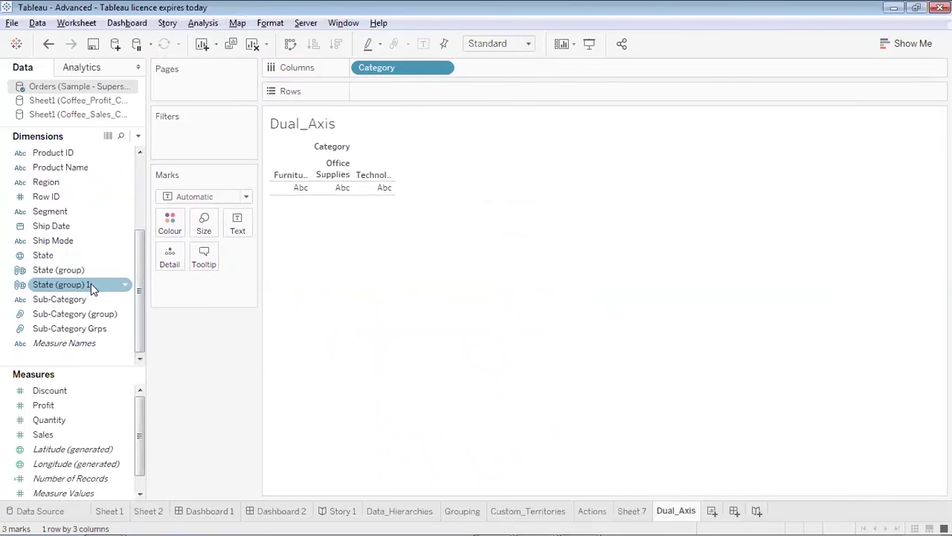
drag(91, 297, 511, 72)
drag(69, 432, 406, 84)
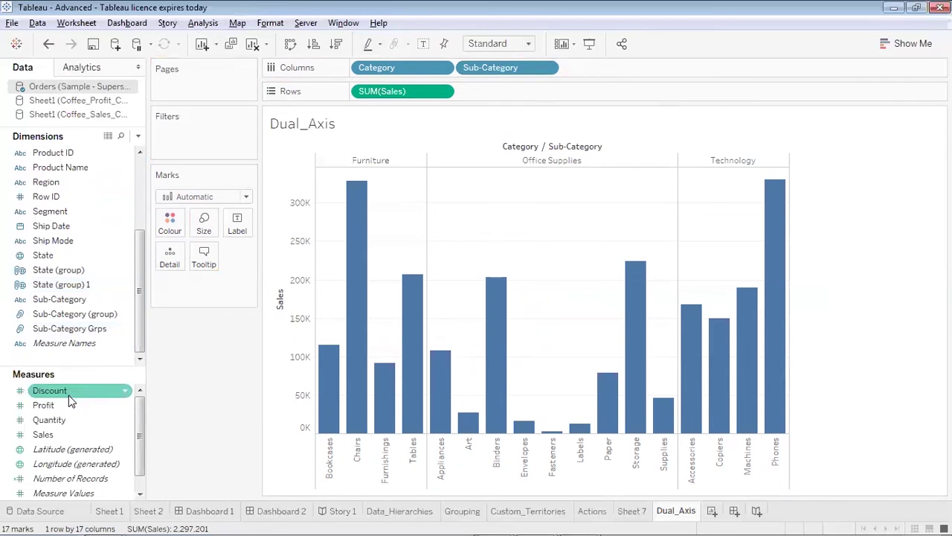
- Drop Profit on the chart's right axis edge to create a second, independent Profit axis
drag(68, 404, 785, 229)
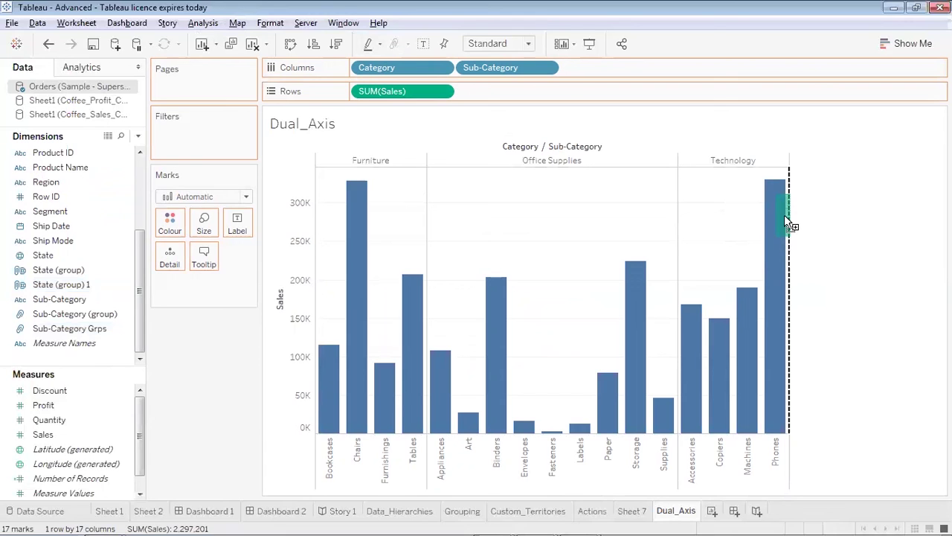
drag(787, 222, 787, 222)
drag(789, 223, 788, 222)
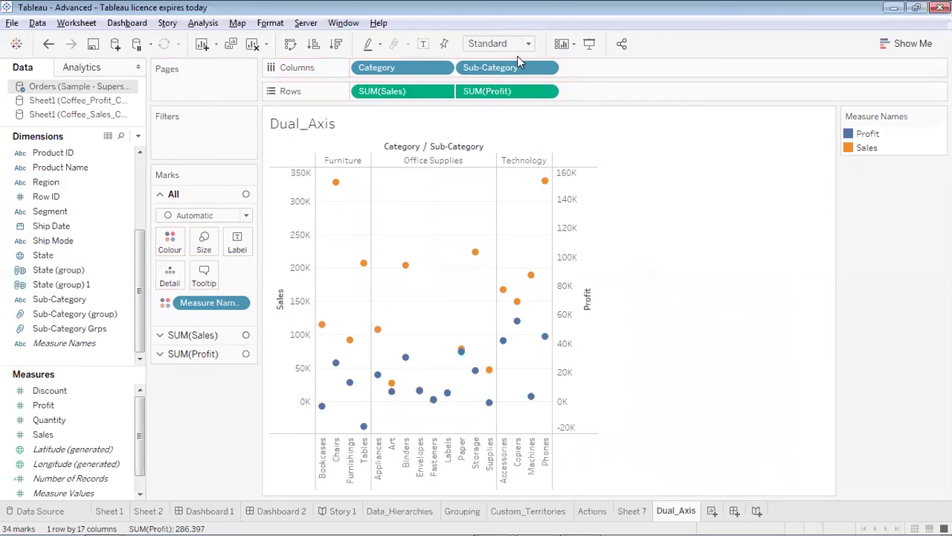